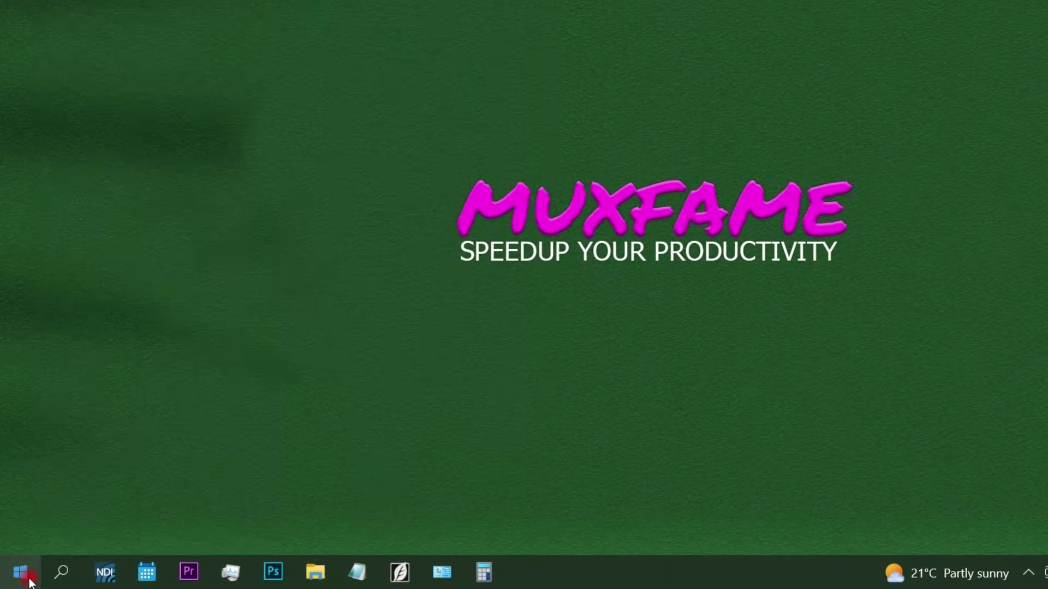
- Launch Google Chrome from the Start search so the 'Who's using Chrome?' picker appears
left_click(29, 581)
type("chrom")
key("Return")
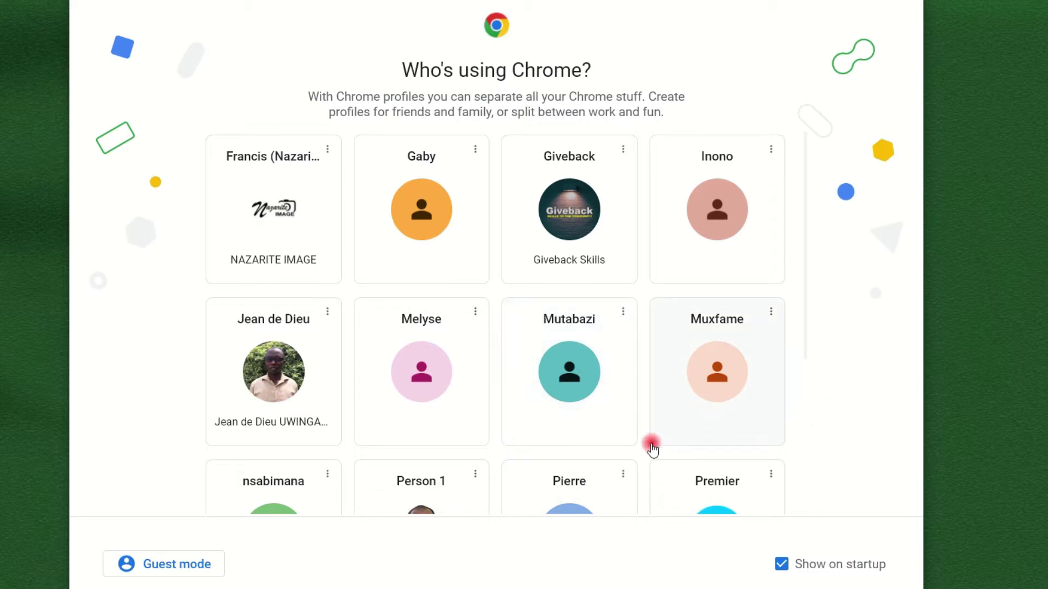
- Enter as Person 1 and load cnn.com, then openai.com in a second tab
left_click(423, 511)
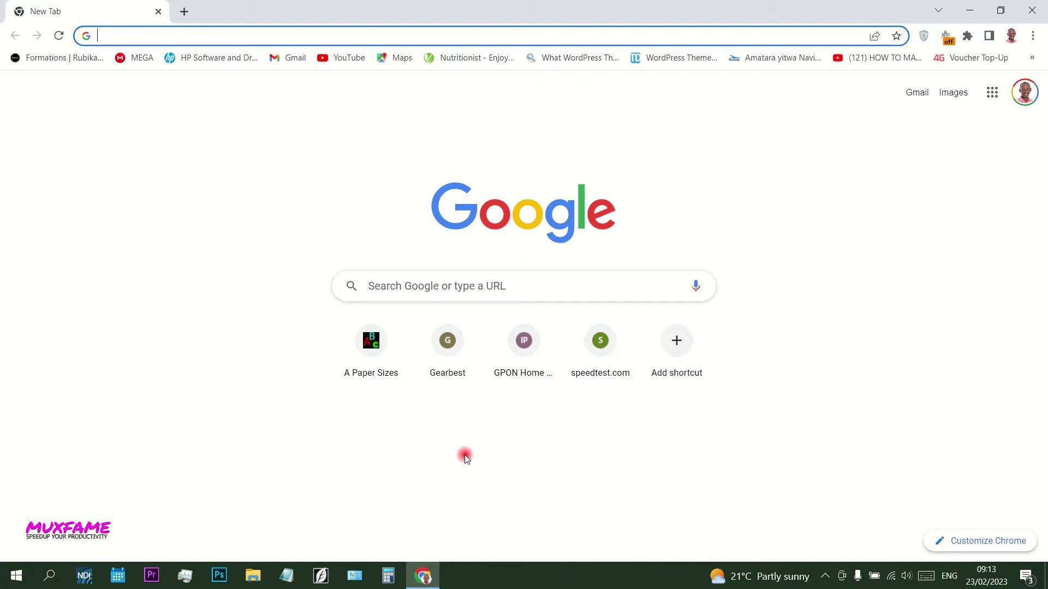
type("c")
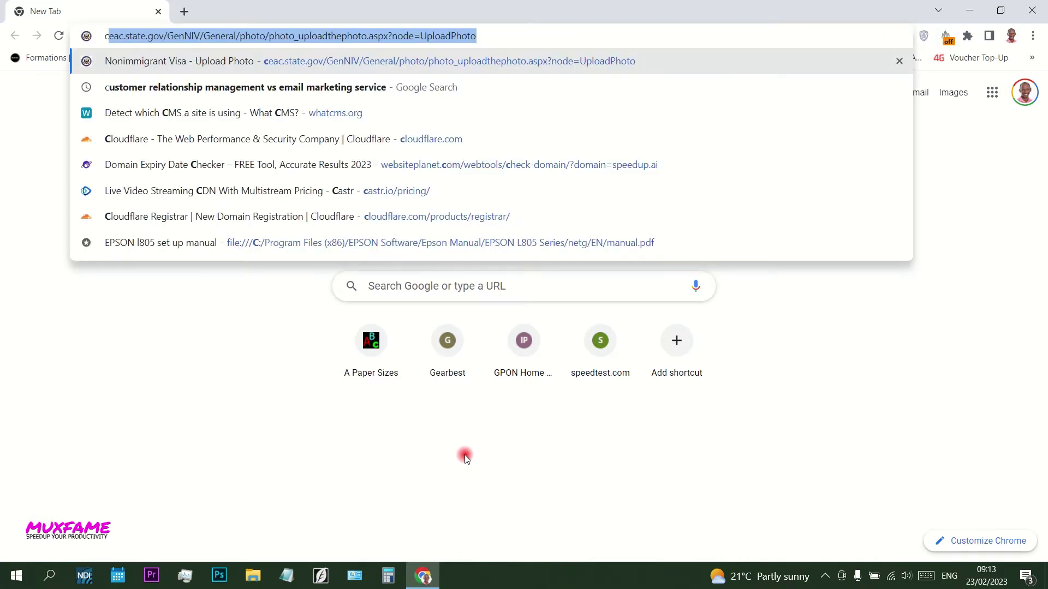
type("nn.com")
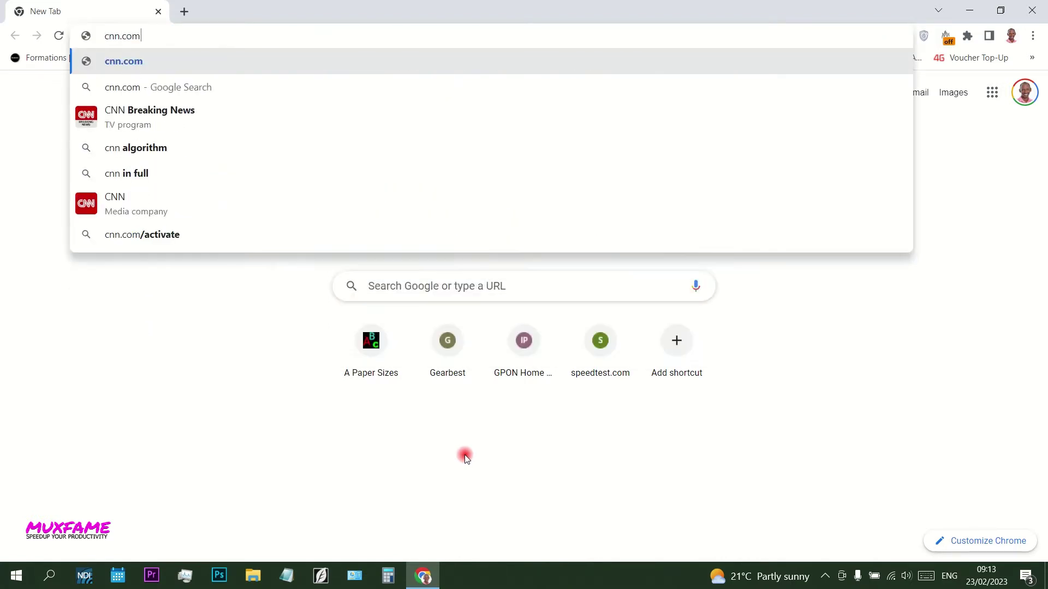
key("Return")
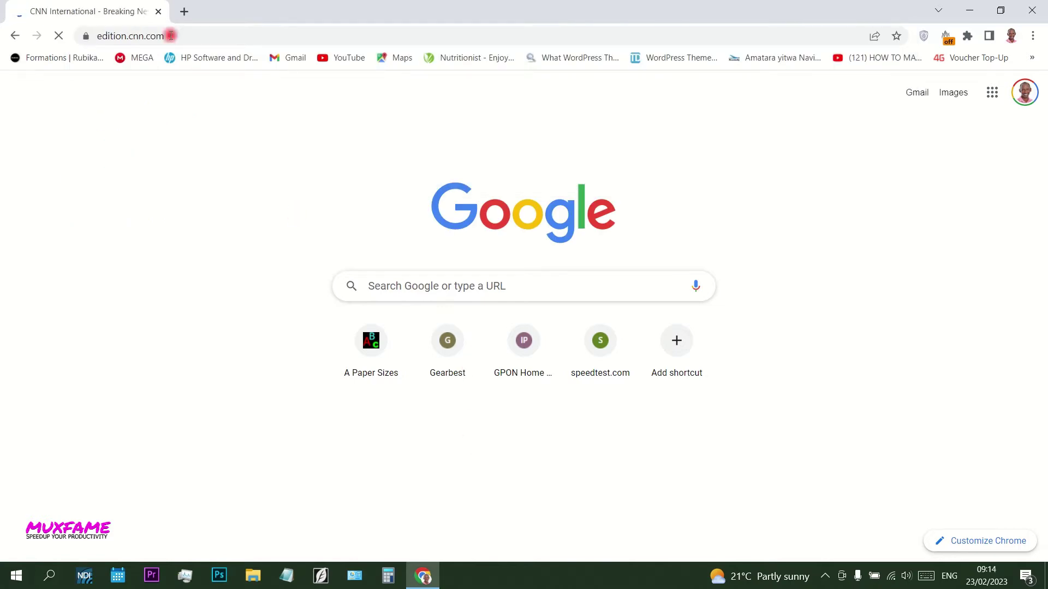
left_click(184, 11)
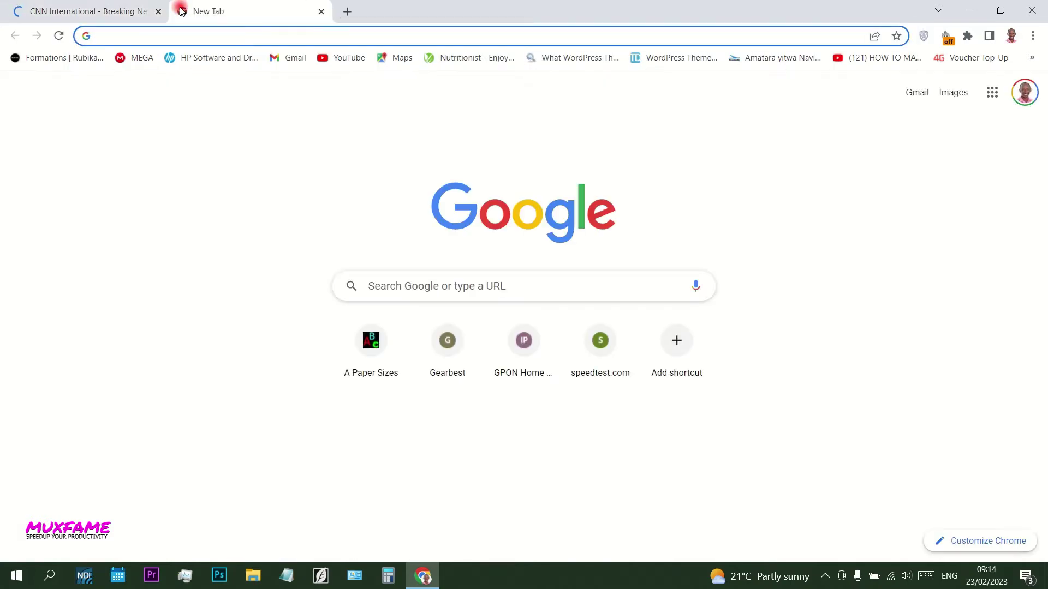
type("ai")
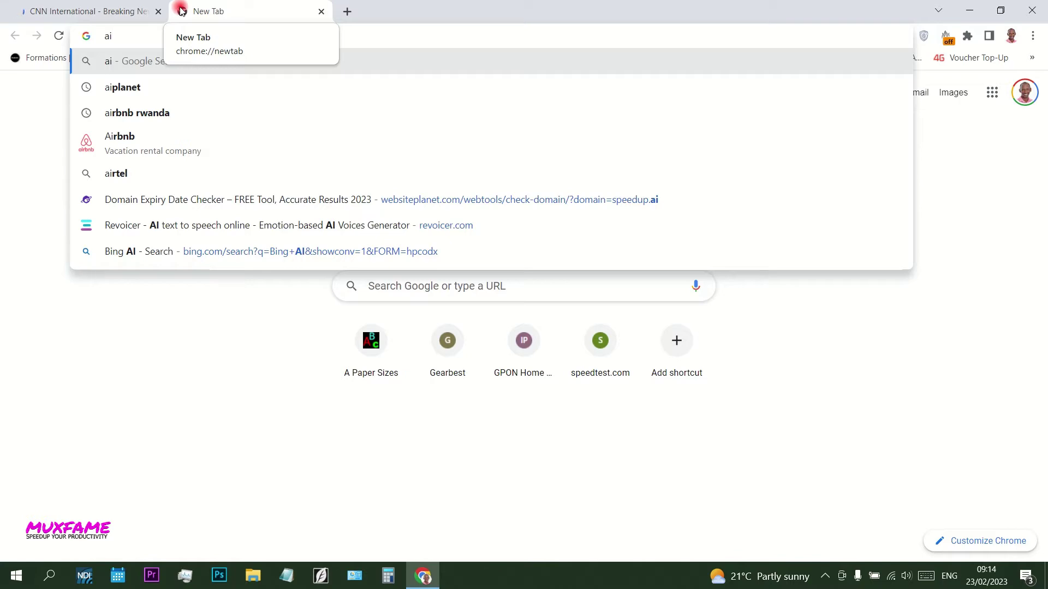
key("BackSpace")
key("BackSpace")
type("o")
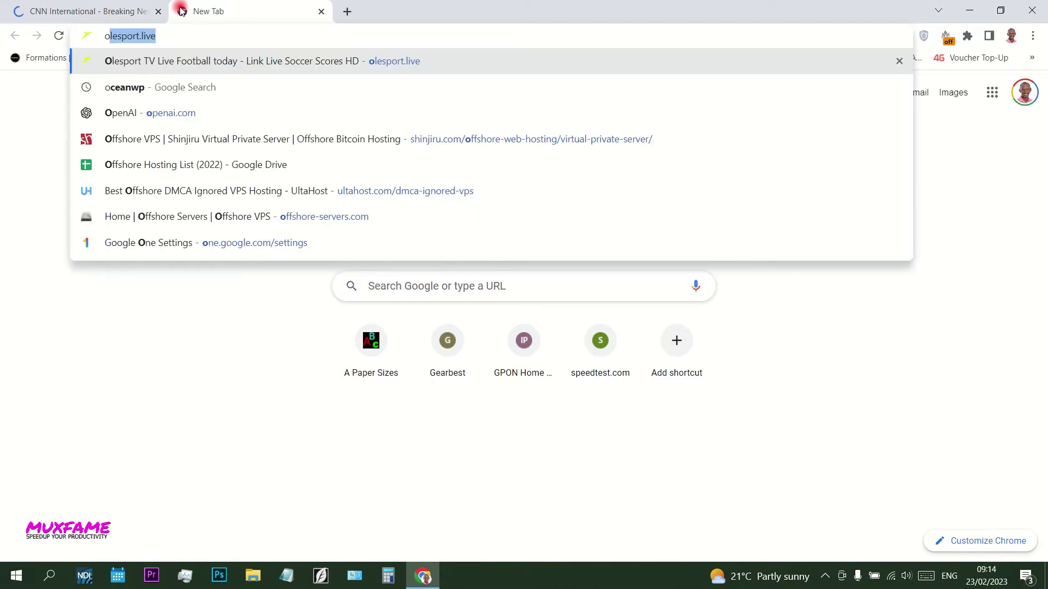
type("pen")
key("Return")
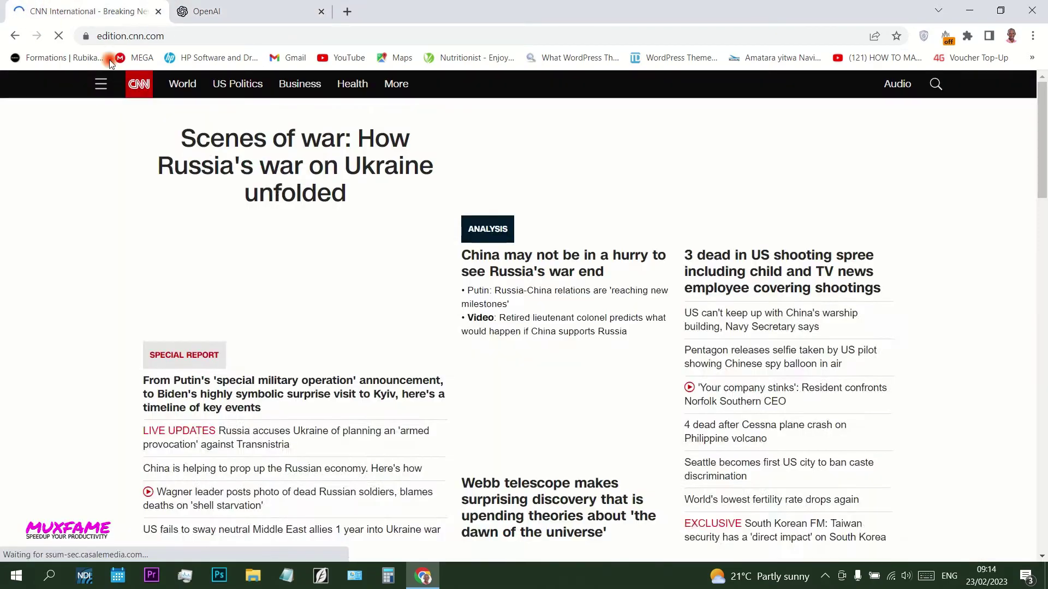
left_click(86, 11)
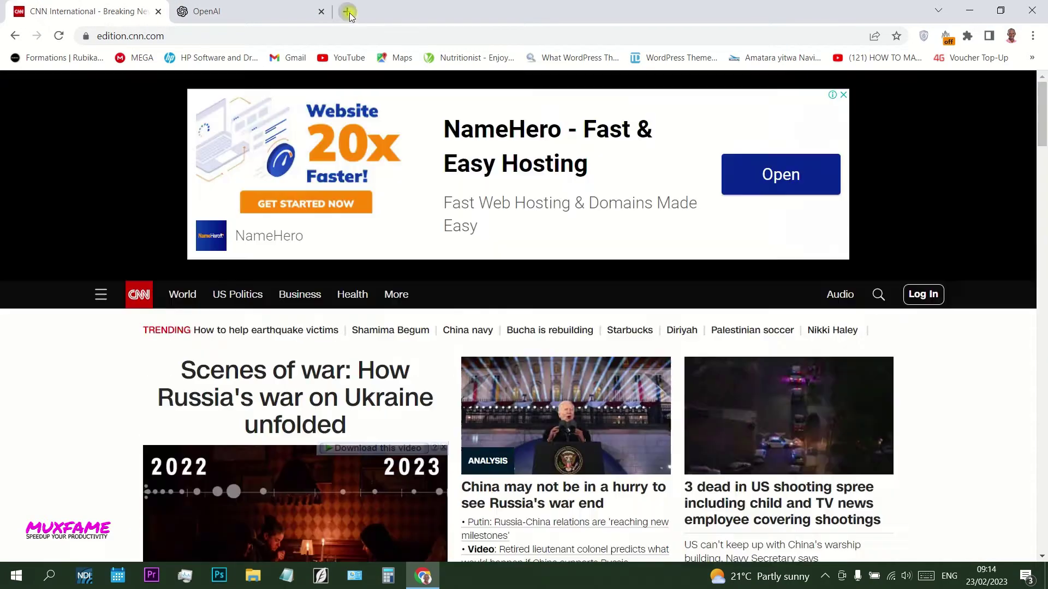
- Open ebay.com, the speedtest shortcut and a YouTube LearnDash course video in new tabs, then return to CNN
left_click(347, 11)
type("ebay.com")
key("Return")
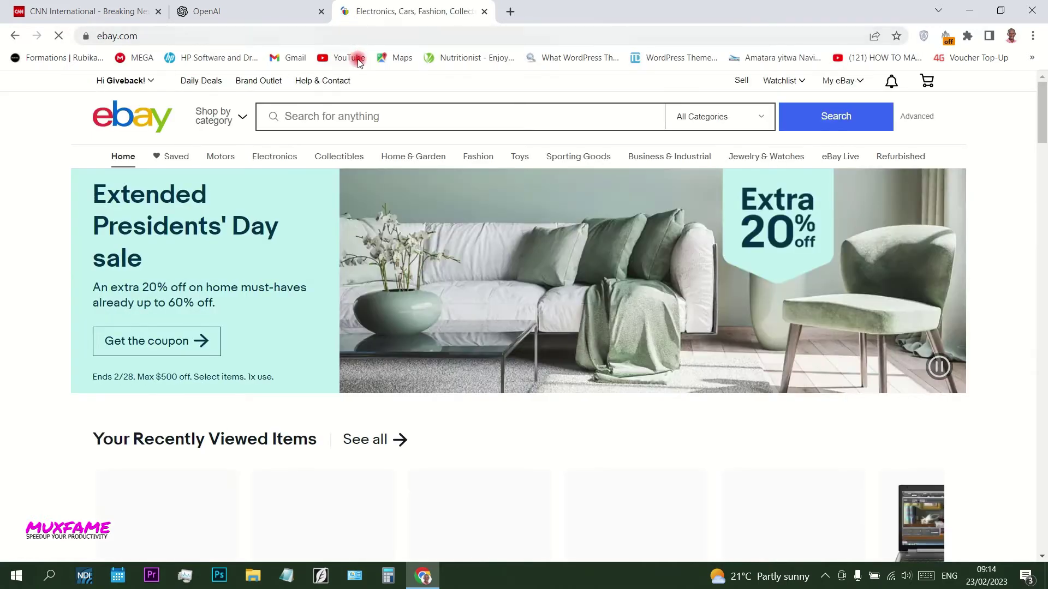
scroll(347, 200, "down", 5)
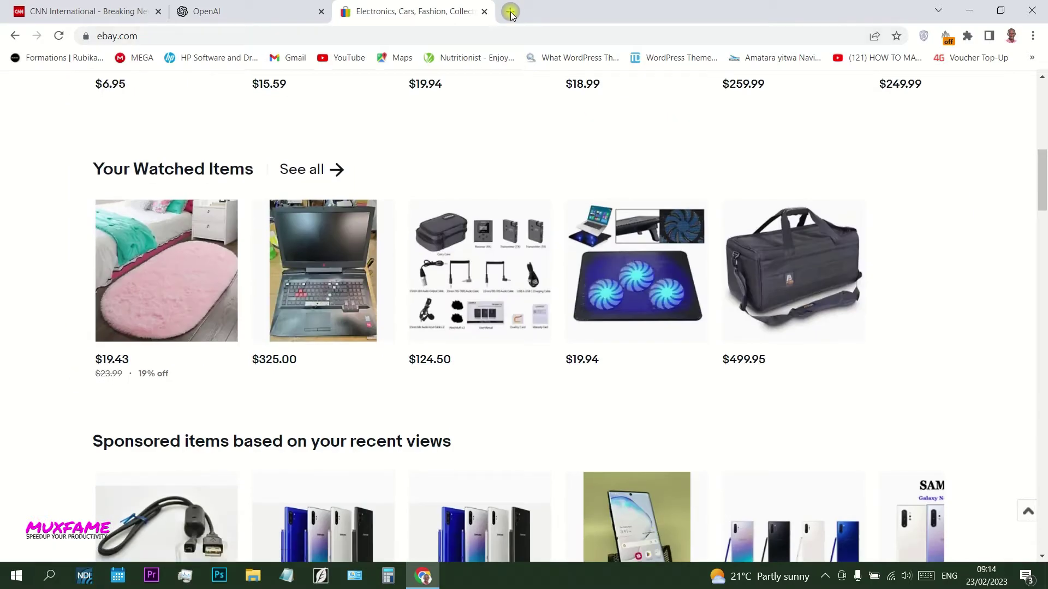
left_click(510, 12)
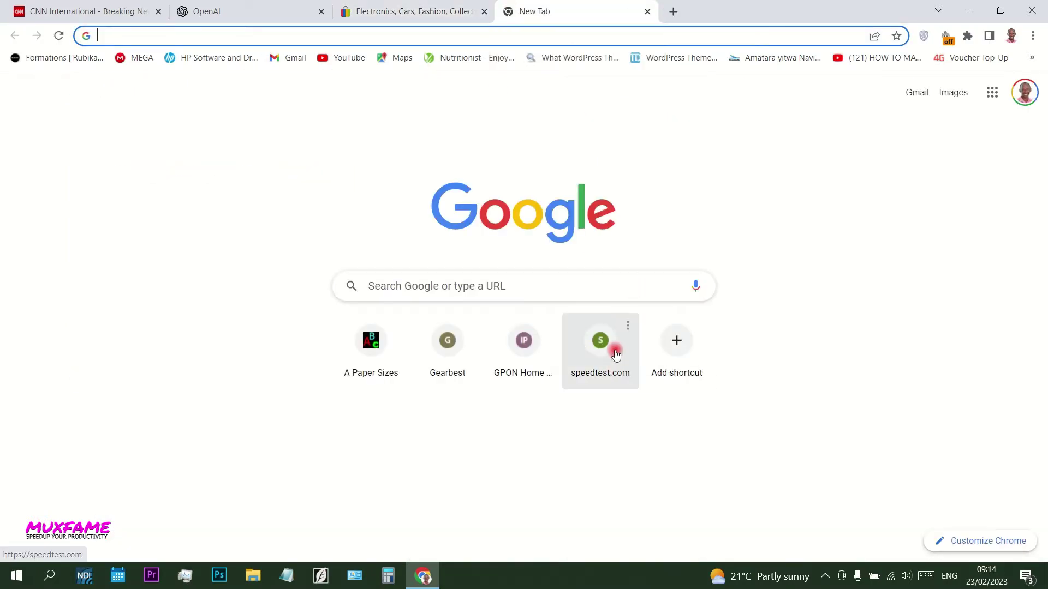
left_click(612, 351)
left_click(672, 12)
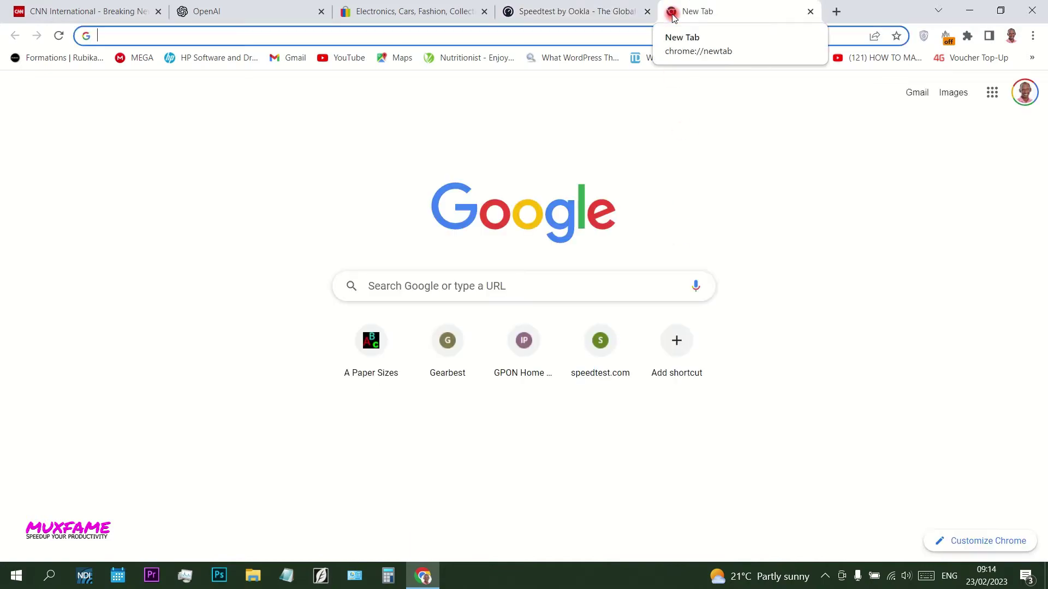
left_click(349, 57)
left_click(704, 311)
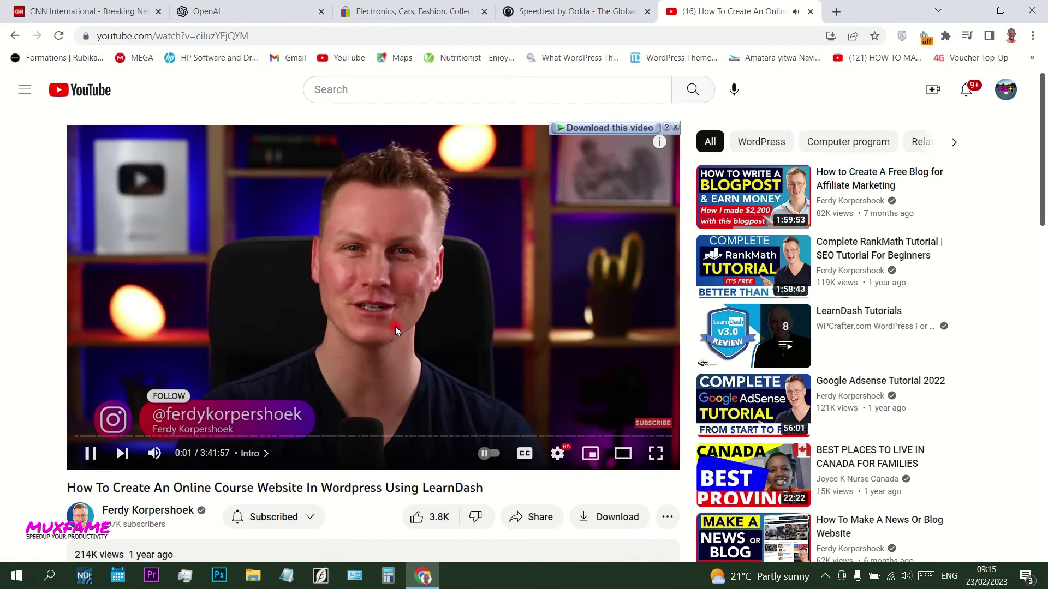
scroll(353, 366, "down", 1)
scroll(353, 366, "up", 1)
key("ctrl+1")
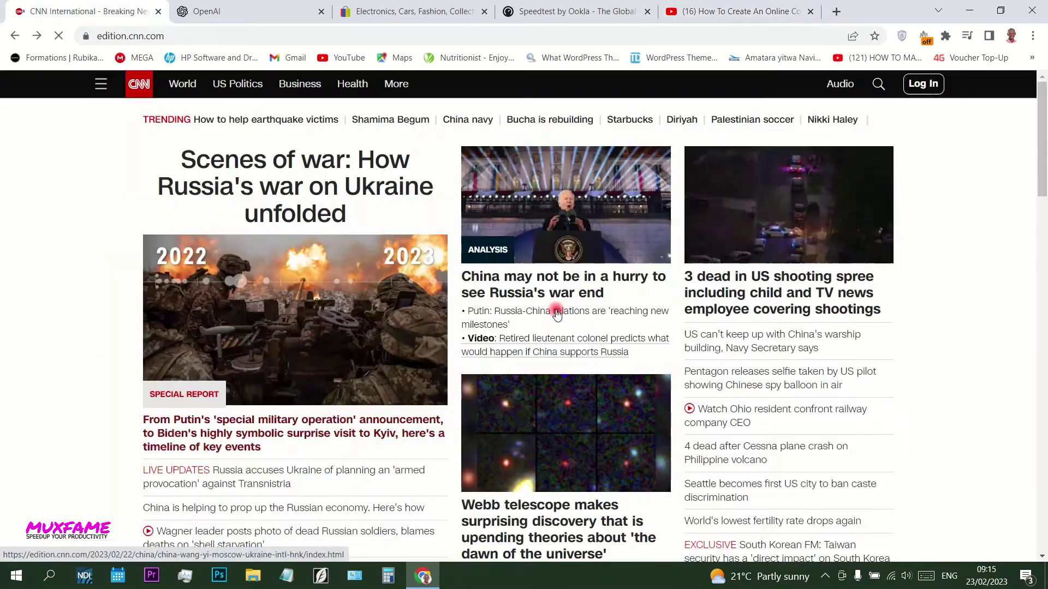
- Read CNN's article on China and Russia's war, then close the Chrome window
left_click(573, 281)
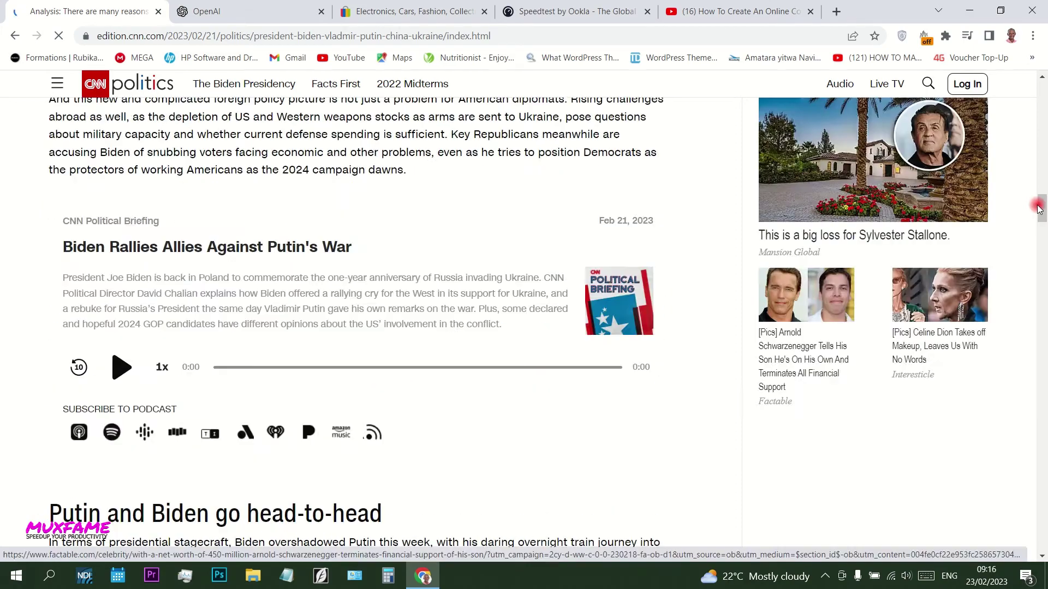
left_click_drag(1042, 117, 1036, 5)
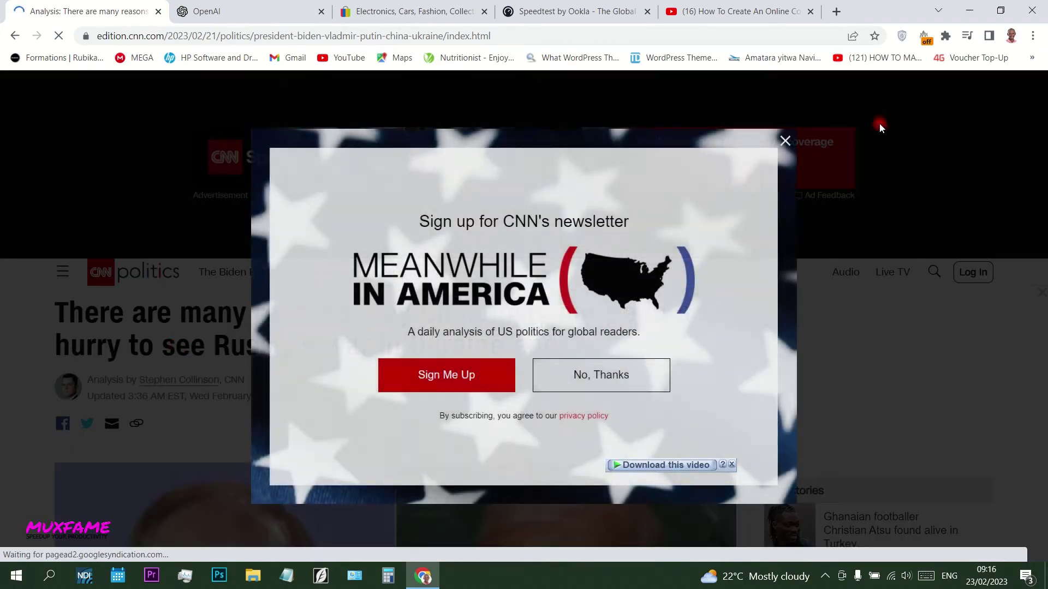
left_click(1033, 11)
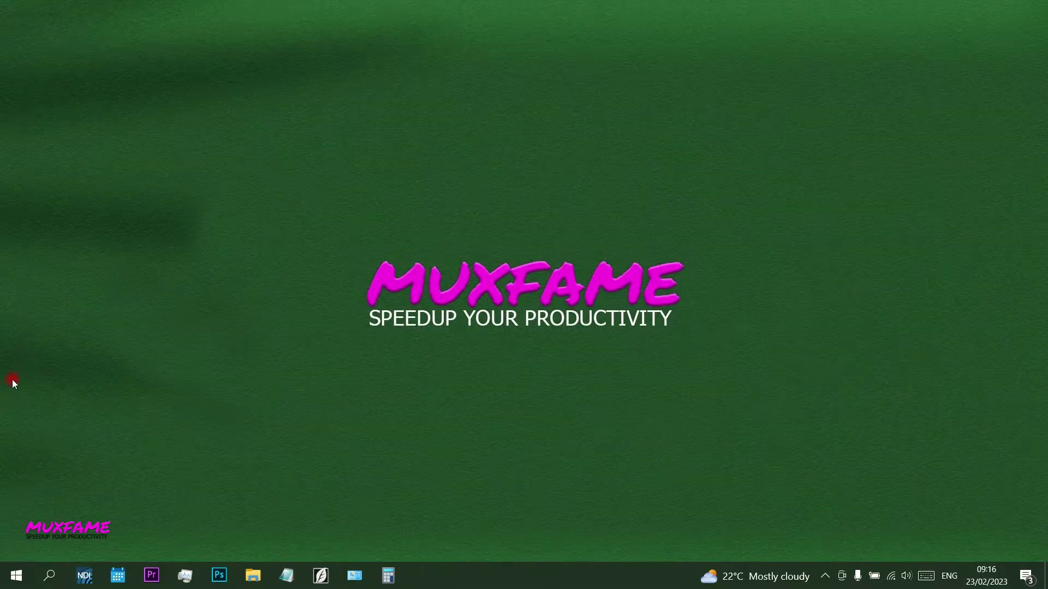
- Start Microsoft Edge and look through the CNN, OpenAI and eBay tabs
left_click(15, 582)
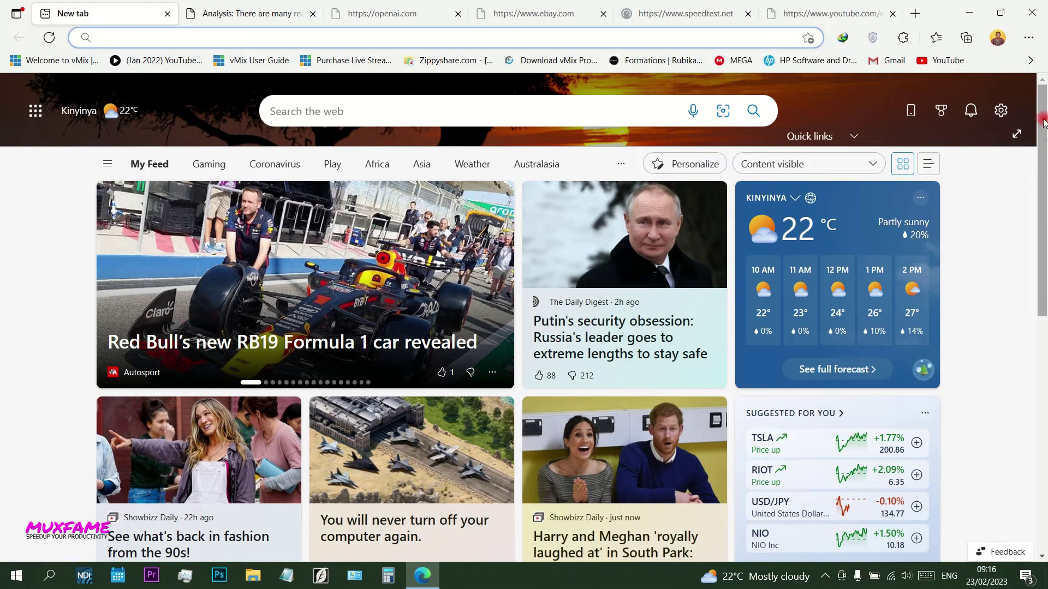
scroll(1044, 122, "down", 1)
scroll(343, 289, "up", 1)
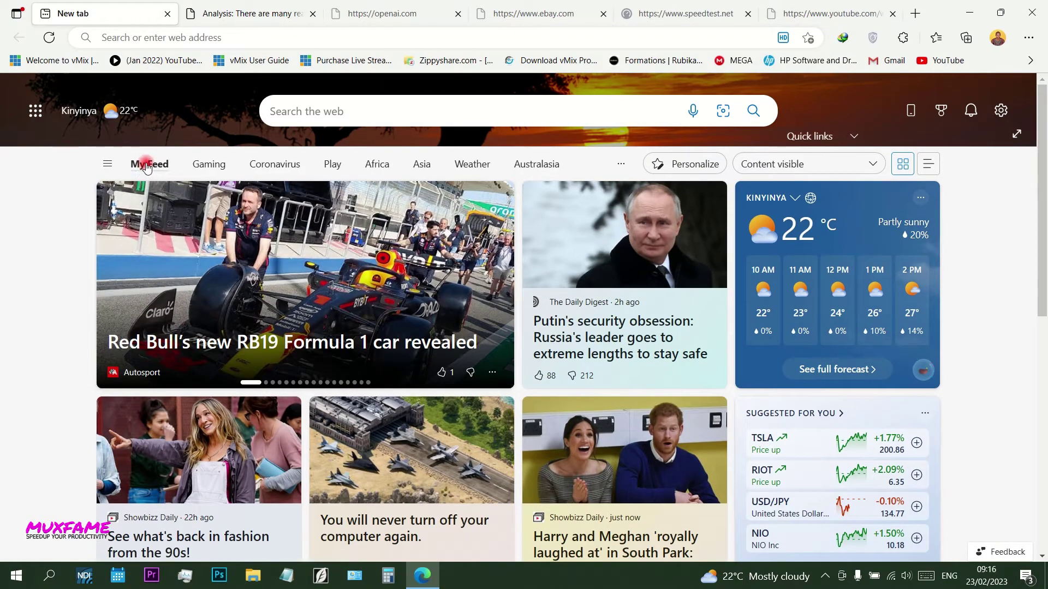
left_click(276, 15)
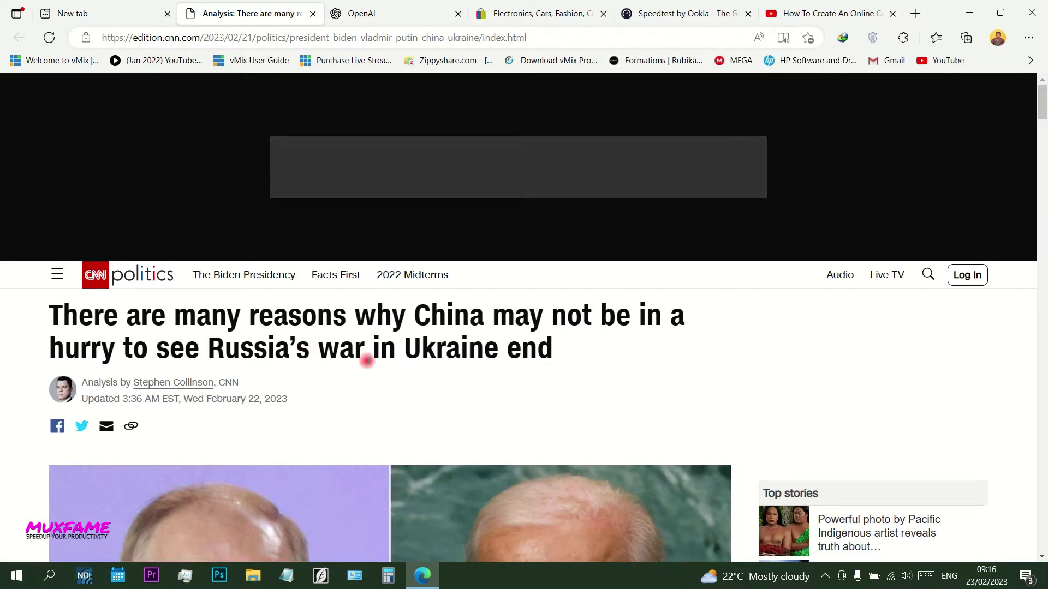
left_click(415, 17)
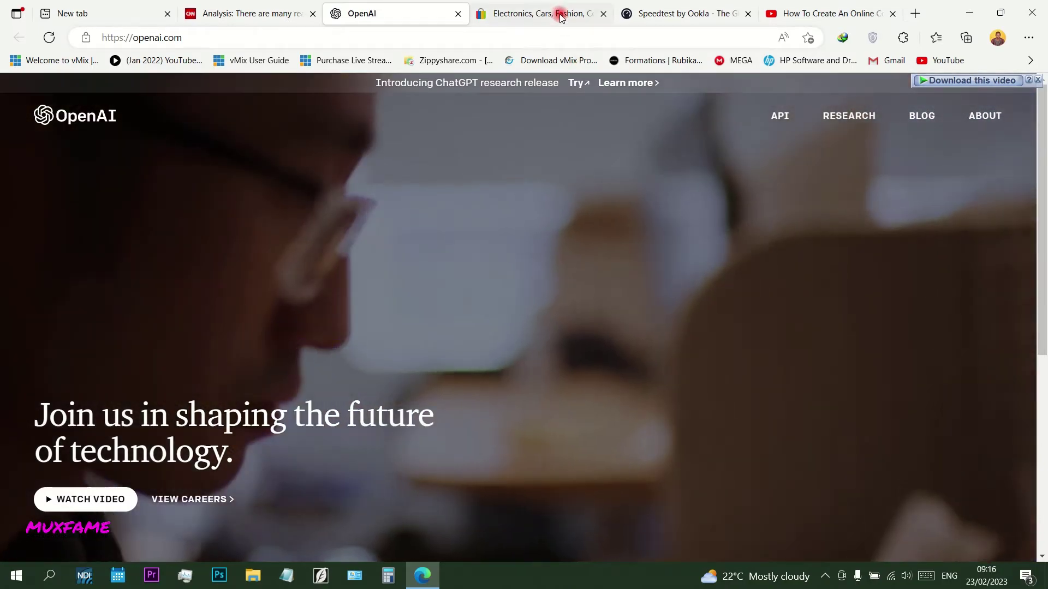
left_click(532, 14)
scroll(414, 279, "down", 4)
scroll(414, 280, "up", 4)
scroll(618, 138, "up", 1)
- Check the Speedtest tab, then settle on the YouTube course video with its sound muted
left_click(689, 16)
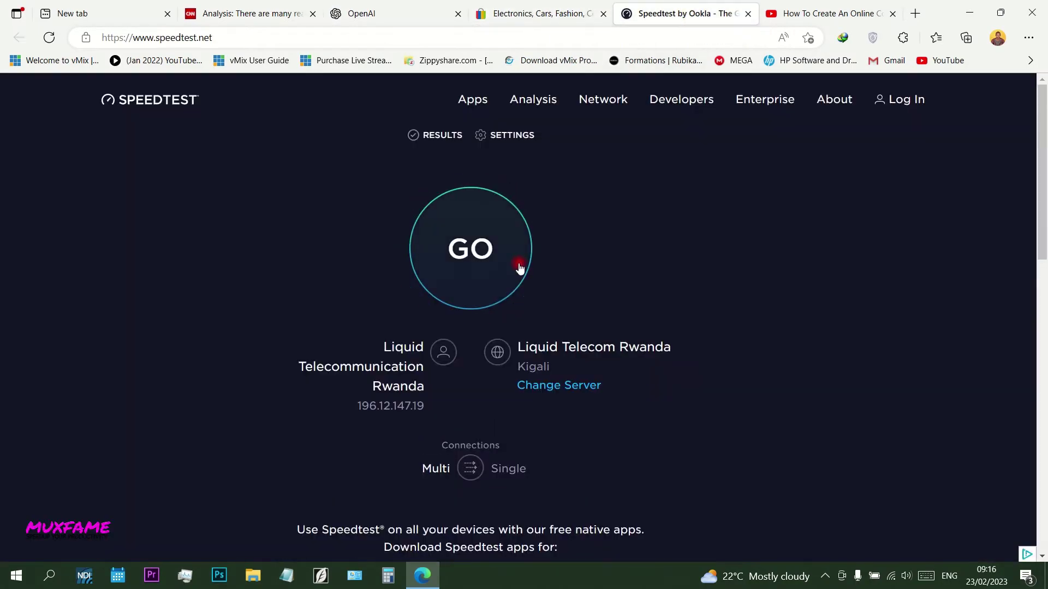
left_click(835, 13)
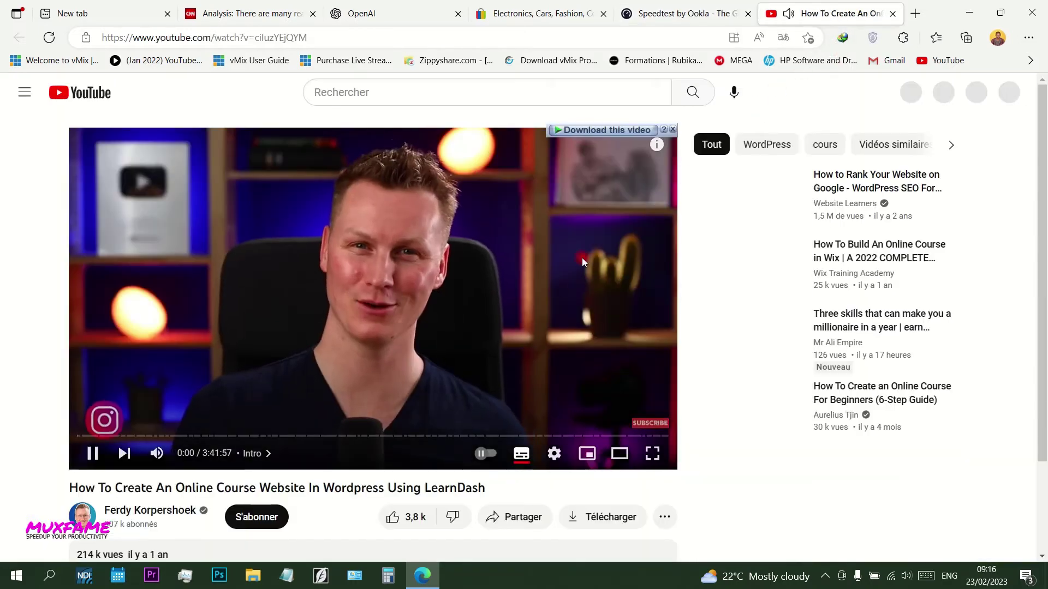
left_click(157, 454)
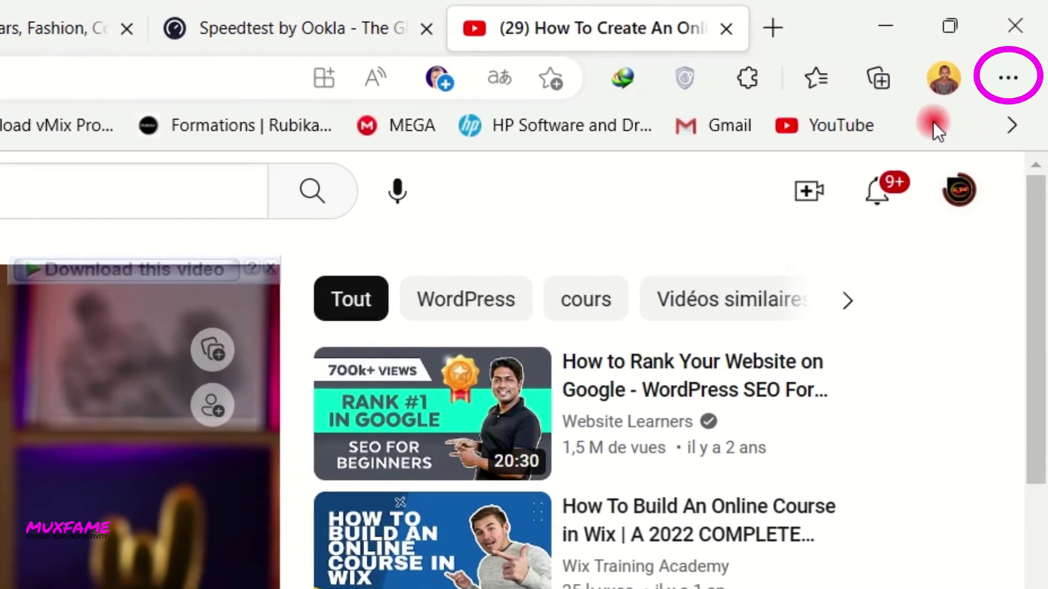
- Reach Edge's Settings from the 'Settings and more' menu
left_click(1022, 87)
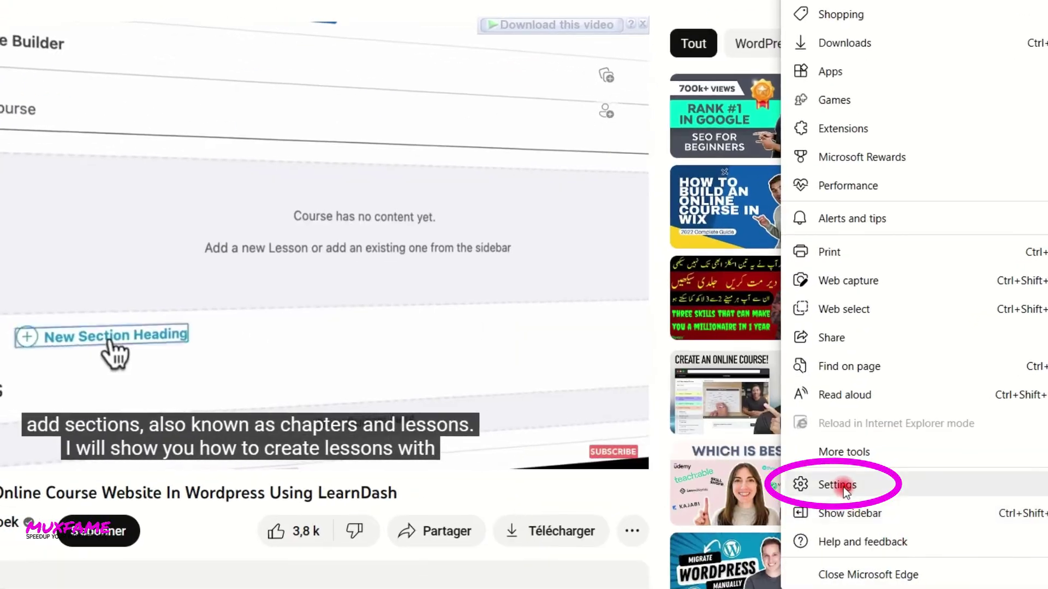
left_click(823, 482)
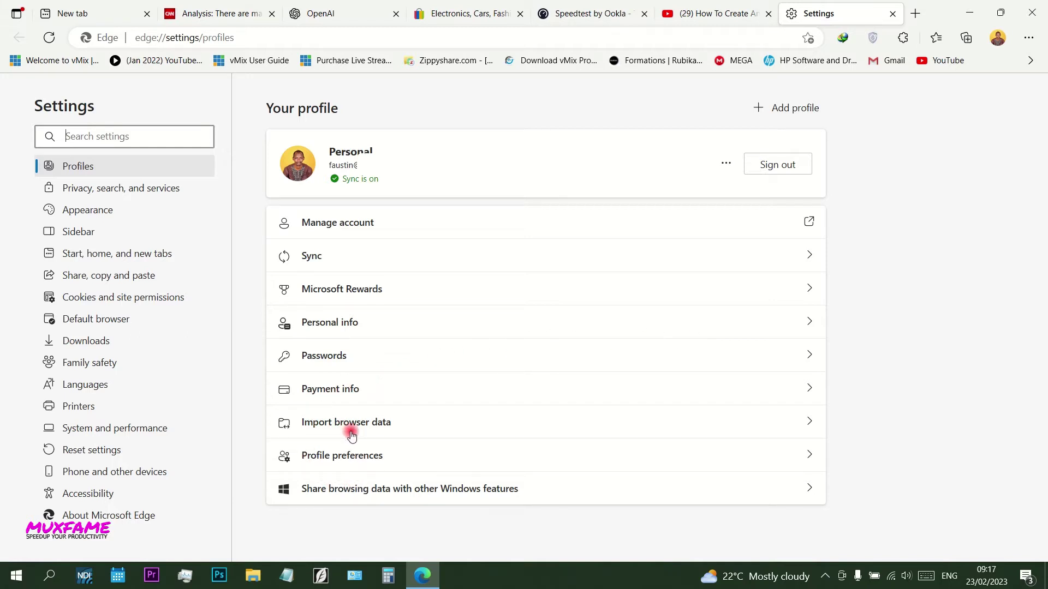
- Go to the Import browser data page and highlight its heading about saving credentials
left_click(382, 423)
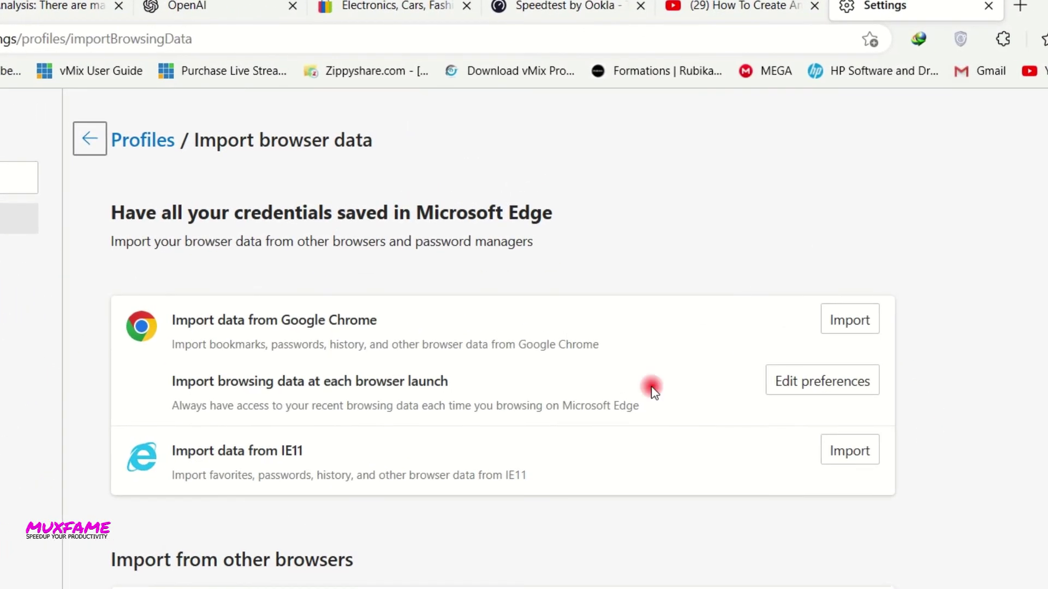
left_click_drag(115, 214, 597, 217)
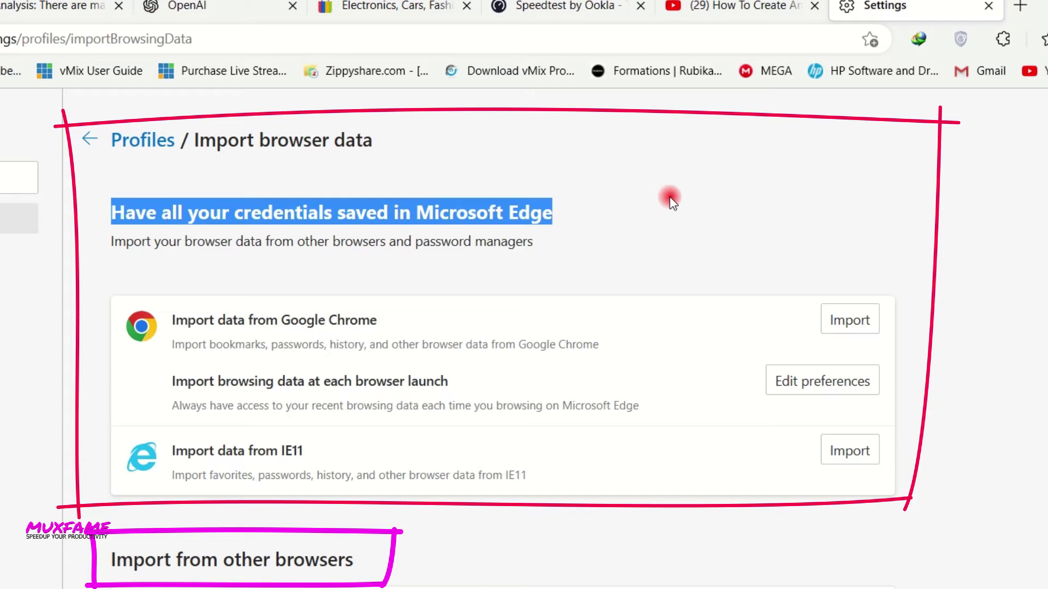
left_click(681, 225)
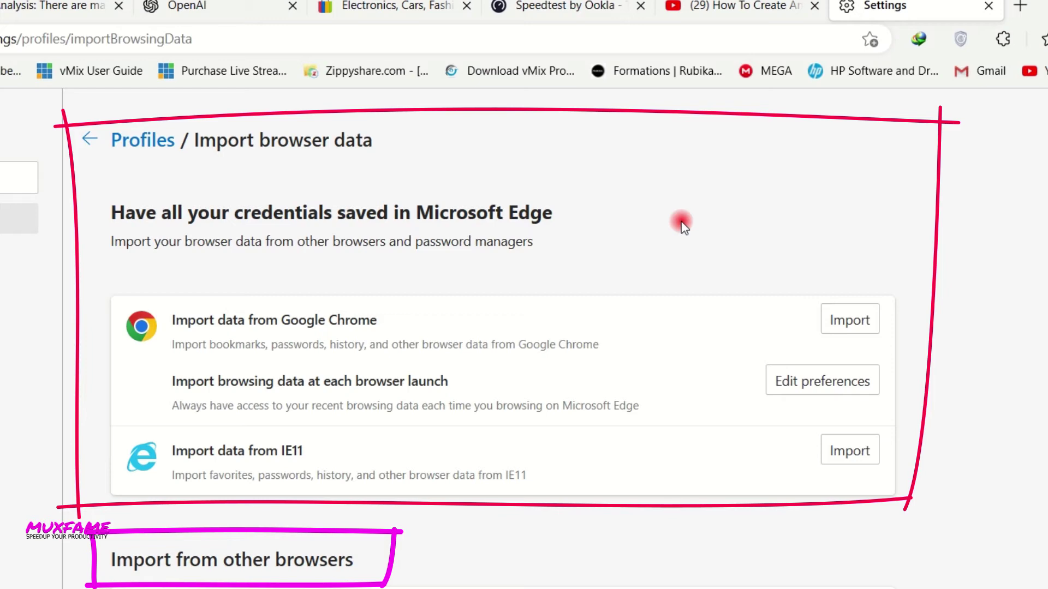
- Review the import-on-launch preferences and available Chrome import profiles without changing the current one
left_click(842, 392)
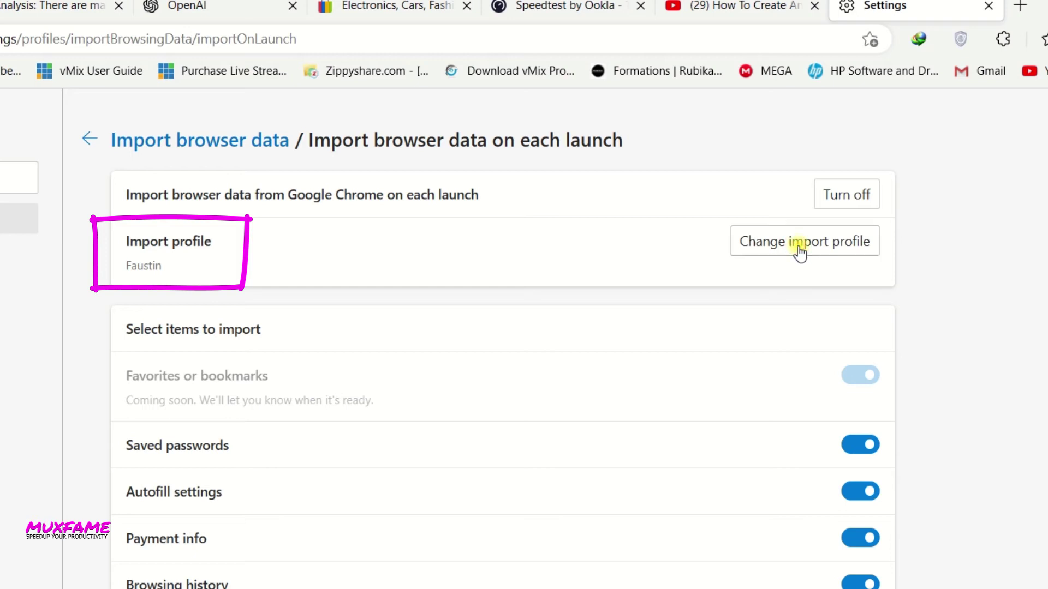
left_click(784, 244)
left_click(615, 390)
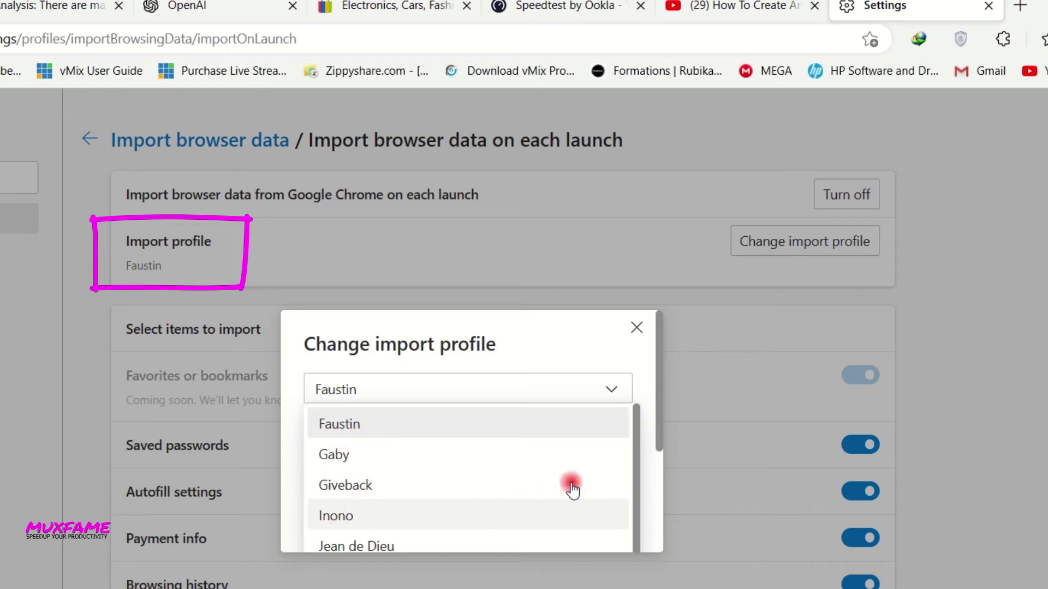
scroll(638, 490, "down", 1)
left_click_drag(638, 490, 634, 520)
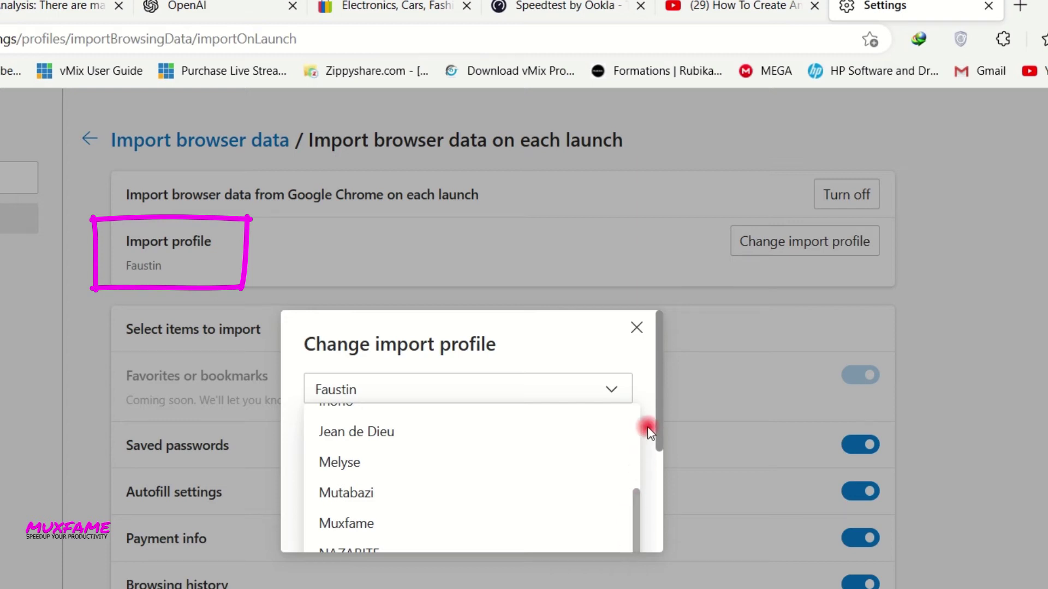
left_click(636, 328)
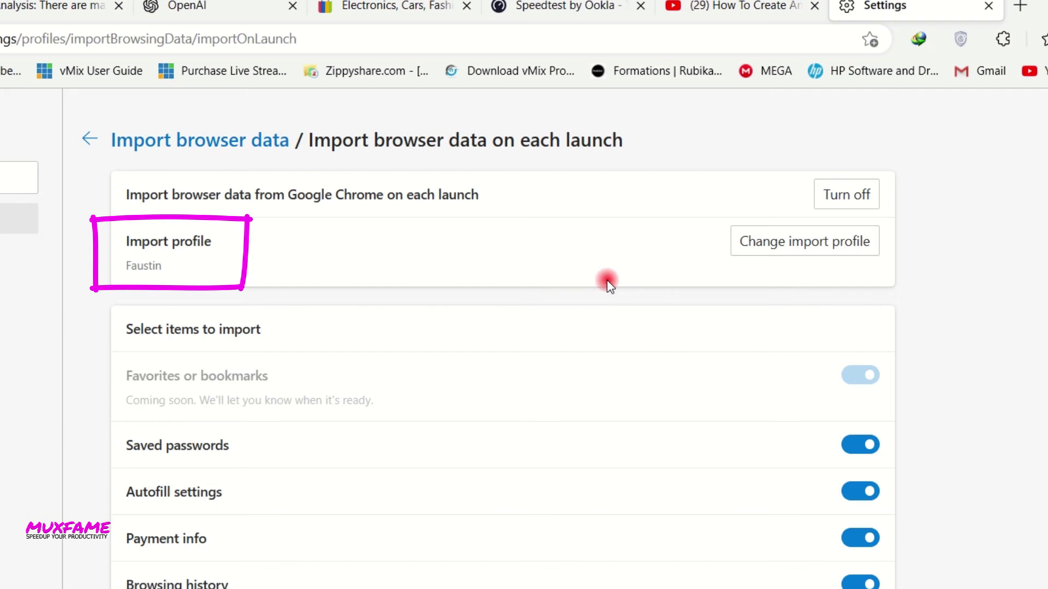
left_click_drag(161, 267, 122, 271)
- Turn off Google Chrome import on each launch, clearing previously imported browsing data, and confirm
left_click(356, 272)
left_click(862, 202)
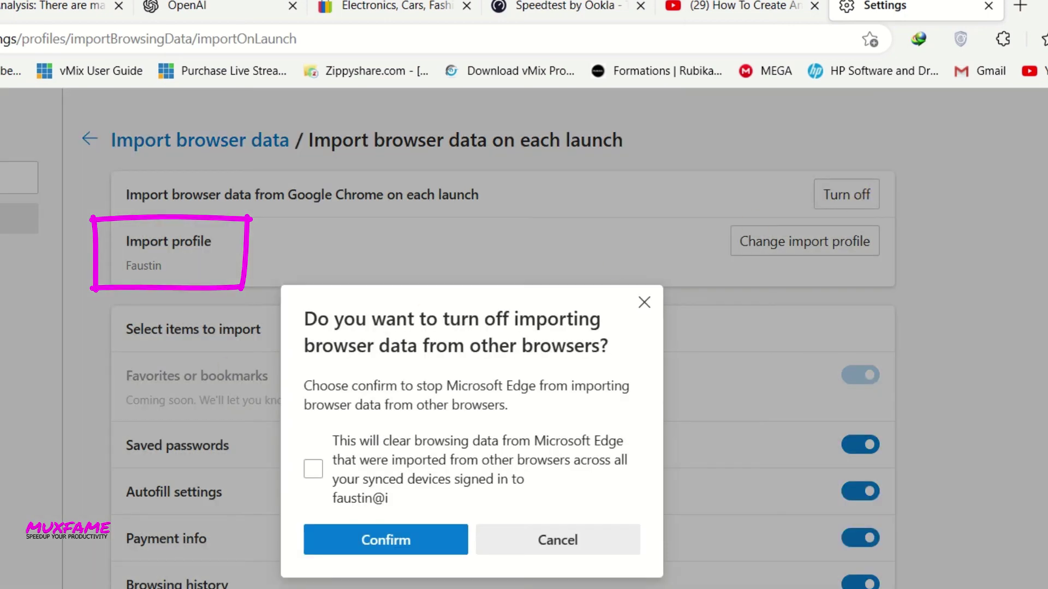
left_click(314, 468)
left_click(363, 540)
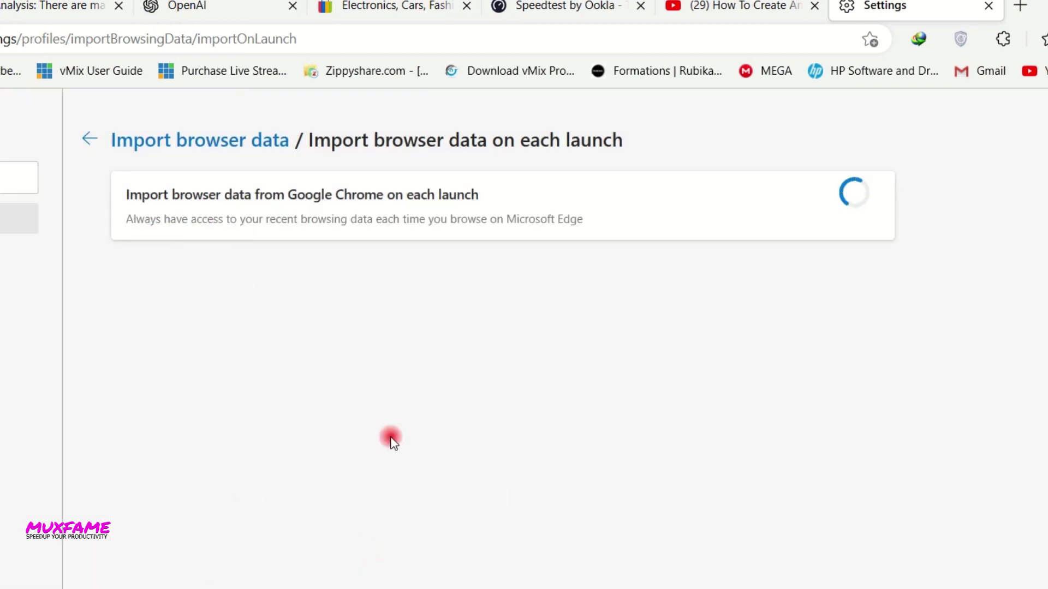